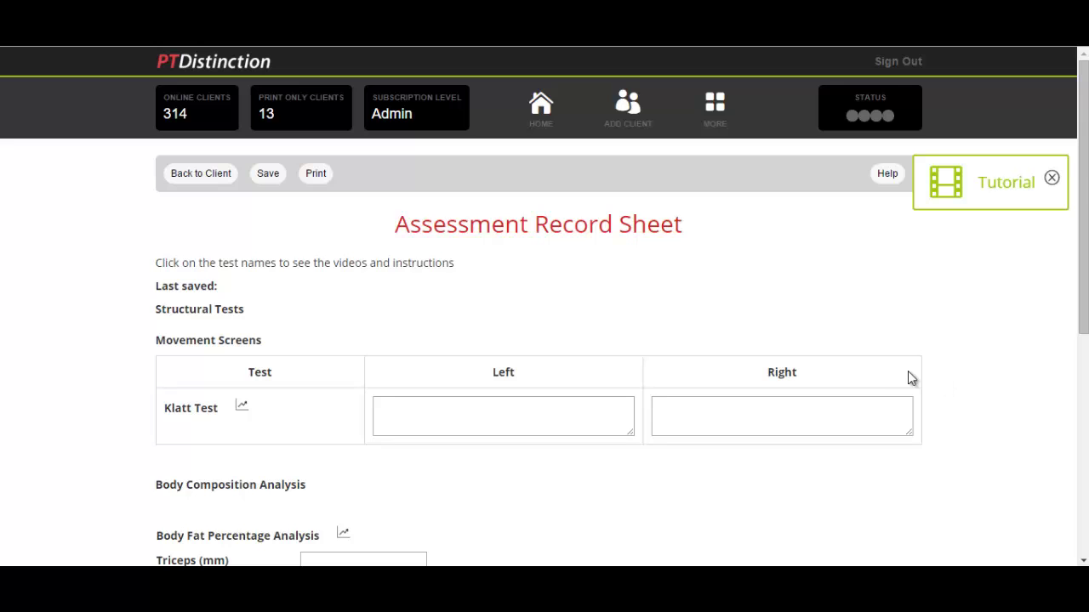
# - Record Perfect as the Klatt Test result
pyautogui.scroll(-3, 532, 384)
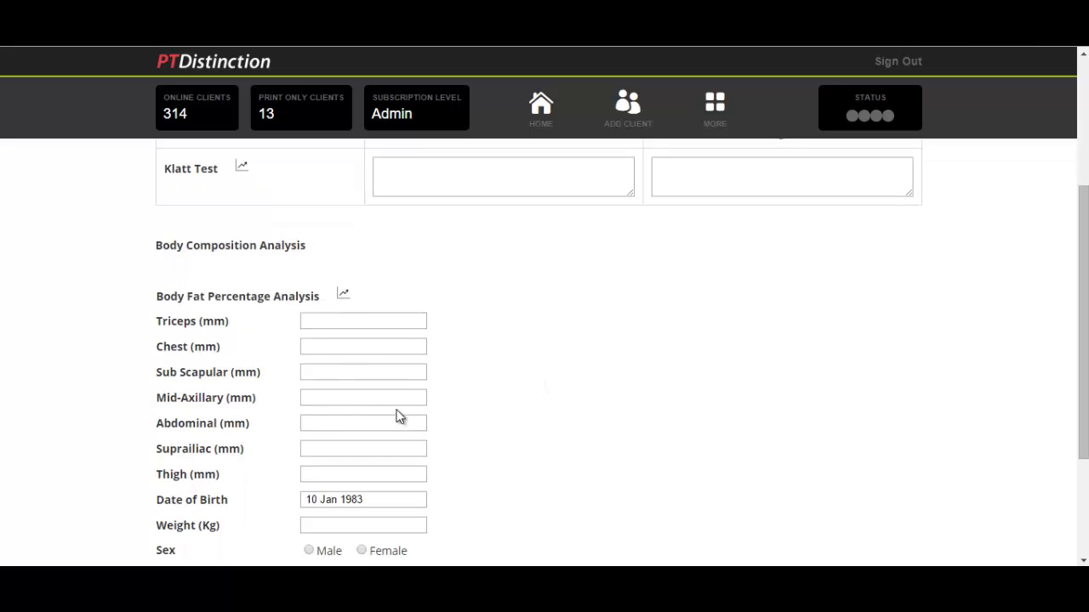
pyautogui.scroll(-2, 630, 374)
pyautogui.scroll(2, 706, 387)
pyautogui.scroll(3, 767, 400)
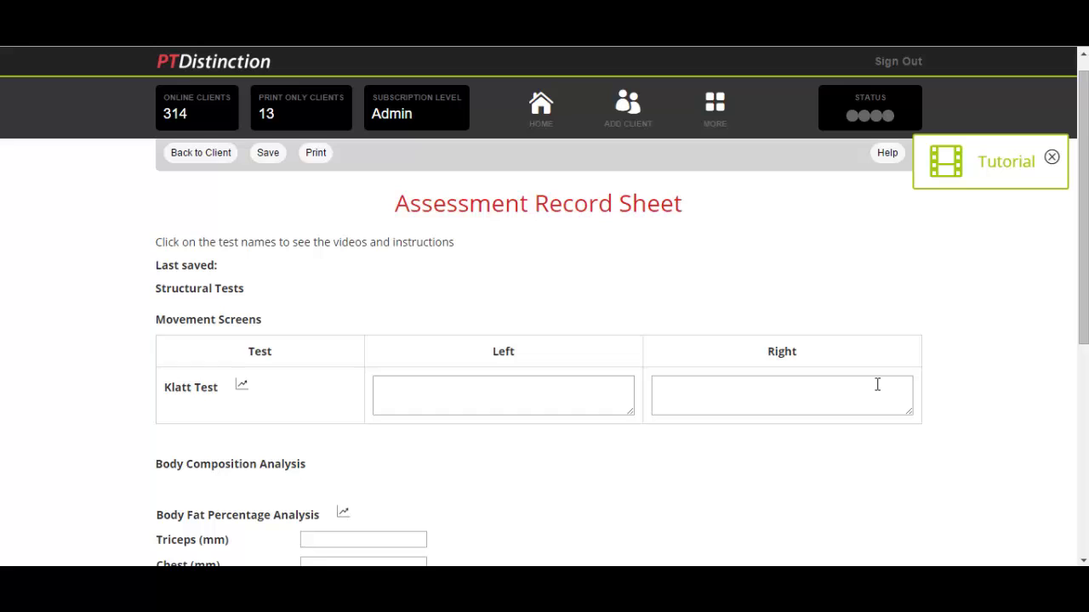
pyautogui.scroll(1, 870, 386)
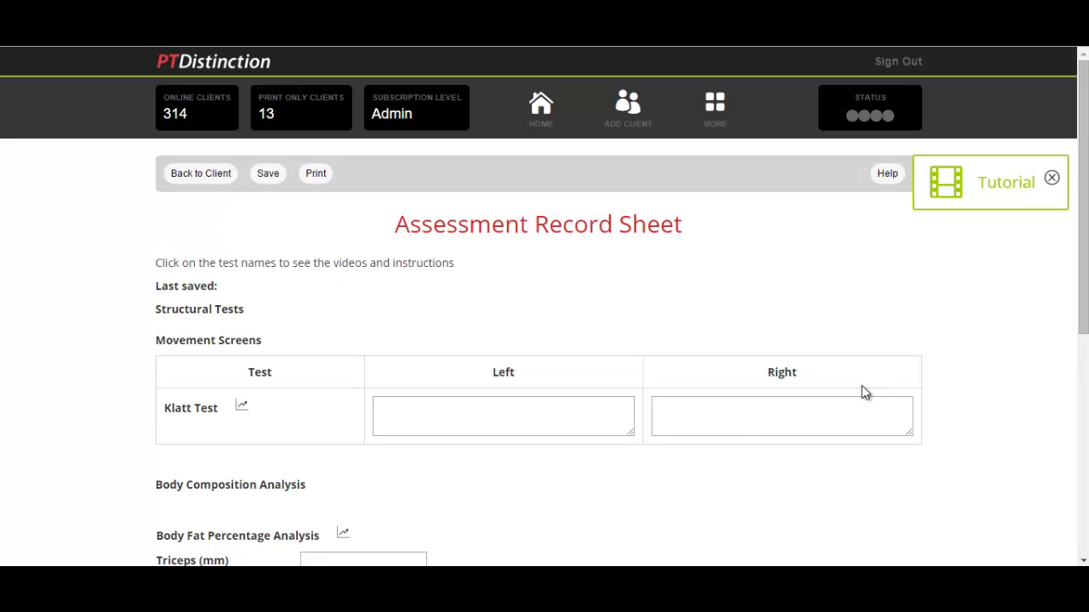
pyautogui.click(407, 407)
pyautogui.write('Perfect')
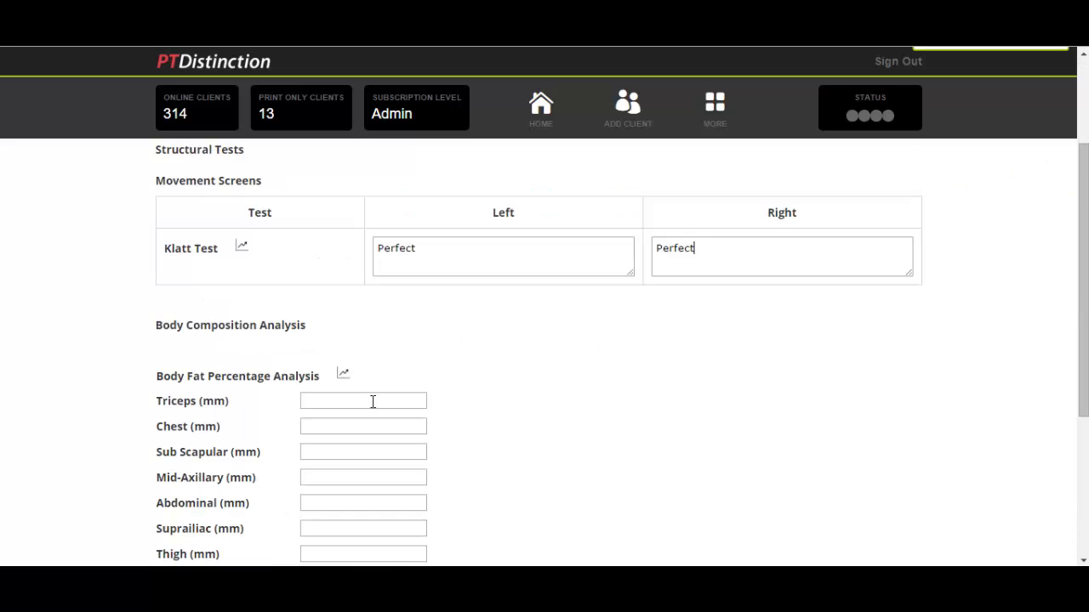
# - Enter the skinfolds, starting with Triceps 10, plus weight 79 kg, and set sex to Male
pyautogui.click(370, 401)
pyautogui.write('10')
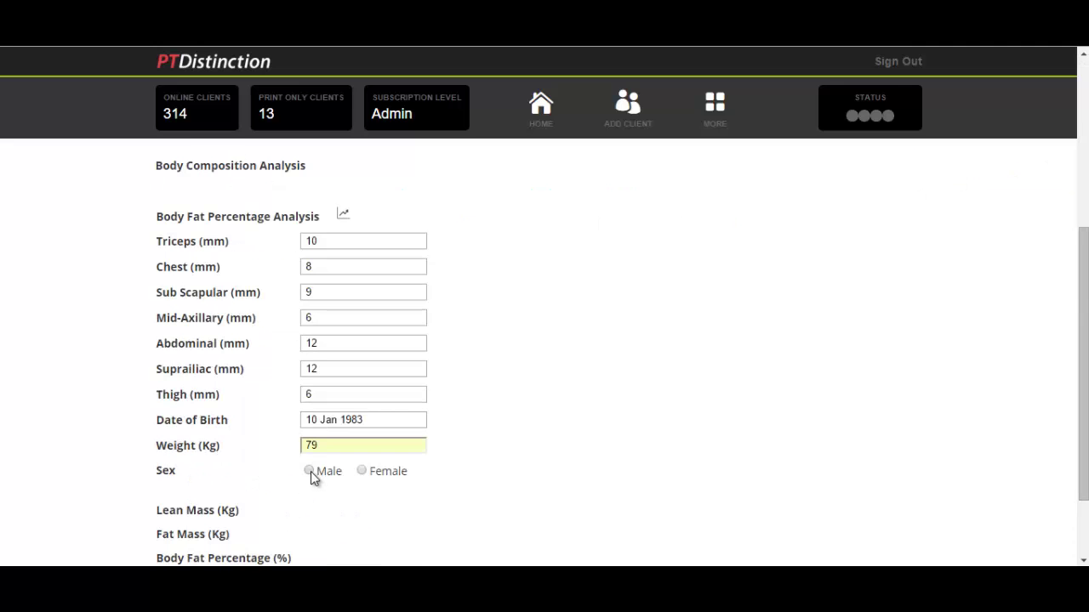
pyautogui.click(309, 471)
pyautogui.scroll(-1, 453, 510)
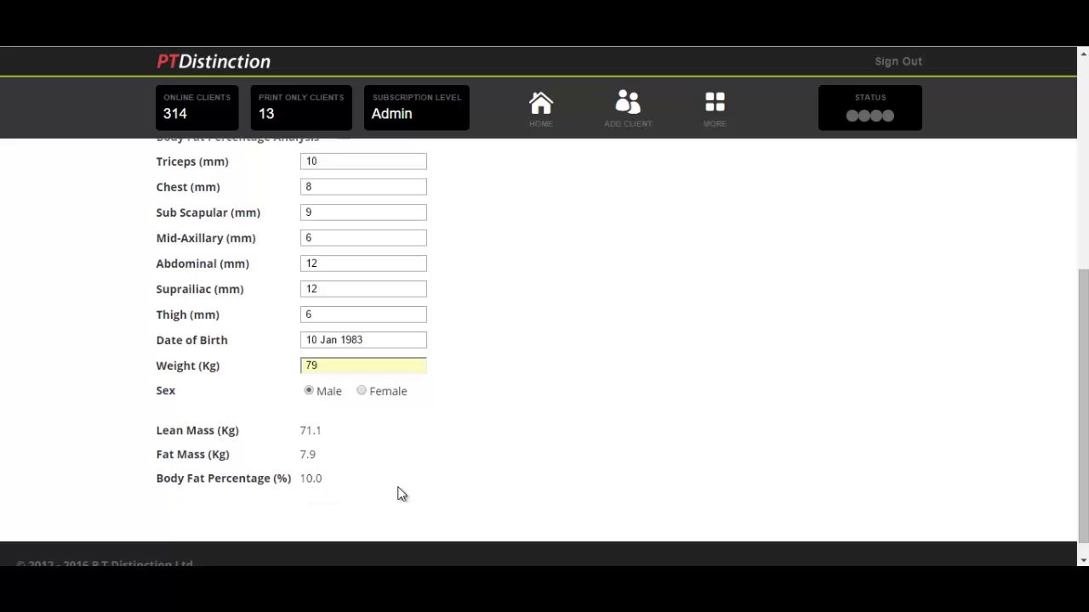
pyautogui.scroll(5, 554, 491)
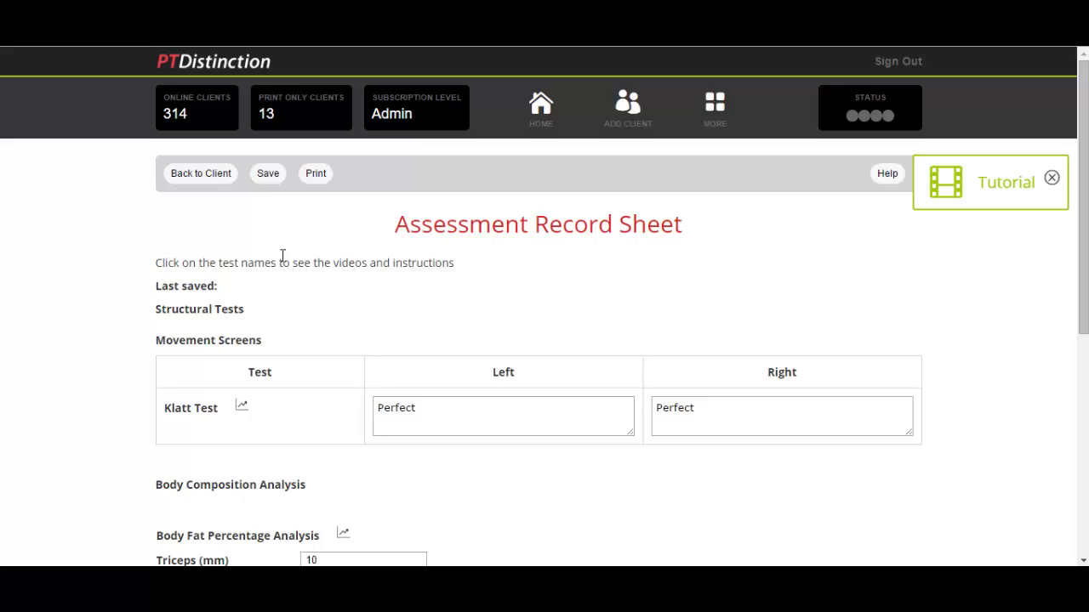
# - Save the assessment sheet and view the Klatt Test previous results
pyautogui.click(267, 182)
pyautogui.click(243, 409)
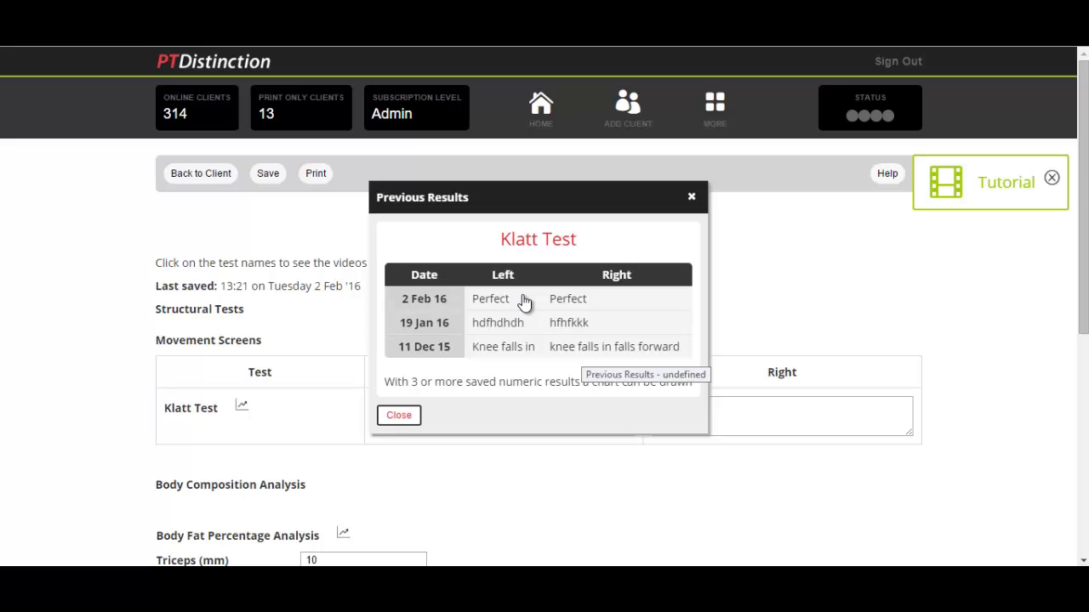
# - Close the Klatt Test history and show the Body Fat Percentage Analysis previous results
pyautogui.click(398, 414)
pyautogui.scroll(-4, 452, 411)
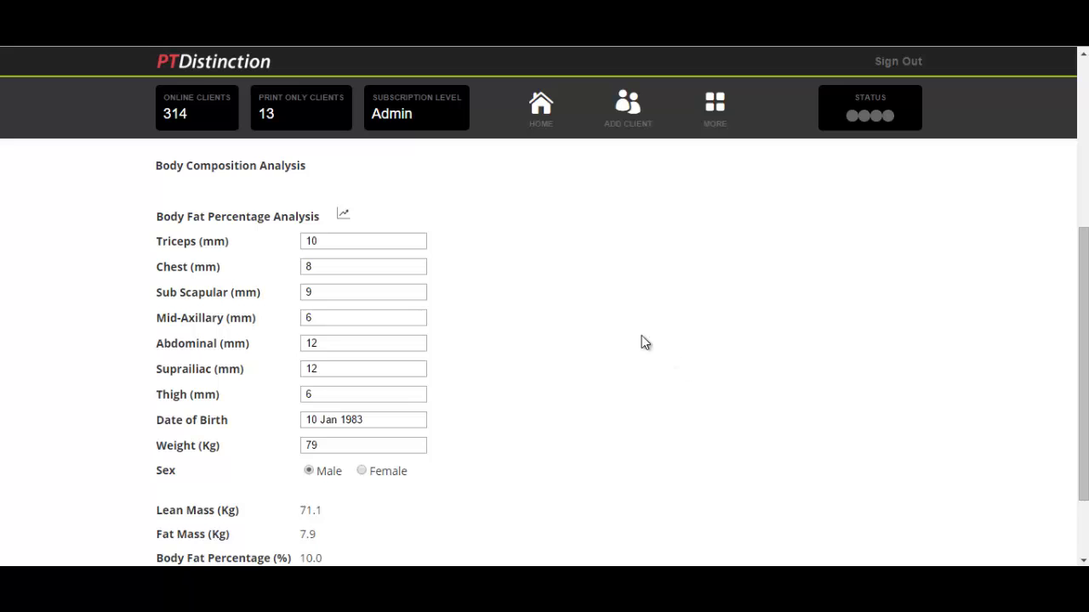
pyautogui.click(345, 215)
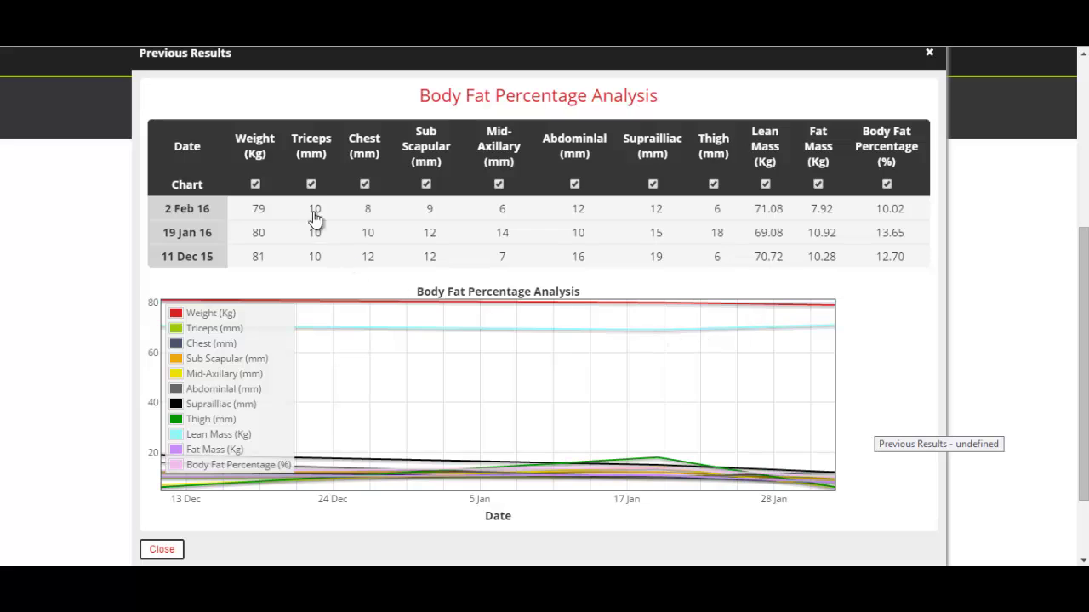
# - Remove Triceps through Body Fat Percentage from the chart, leaving only Weight
pyautogui.click(311, 184)
pyautogui.click(365, 185)
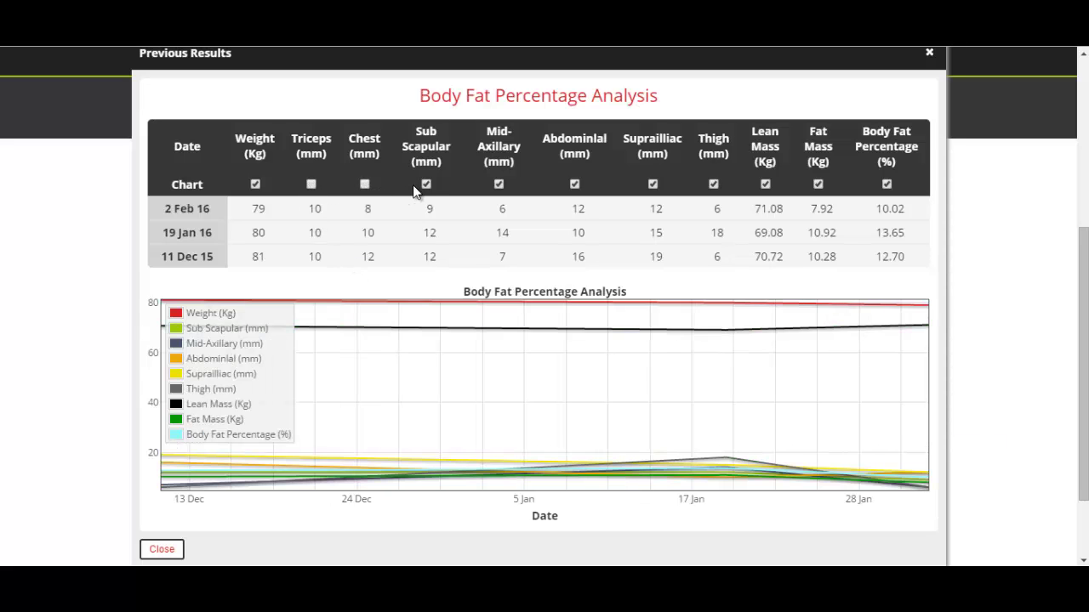
pyautogui.click(426, 184)
pyautogui.click(498, 185)
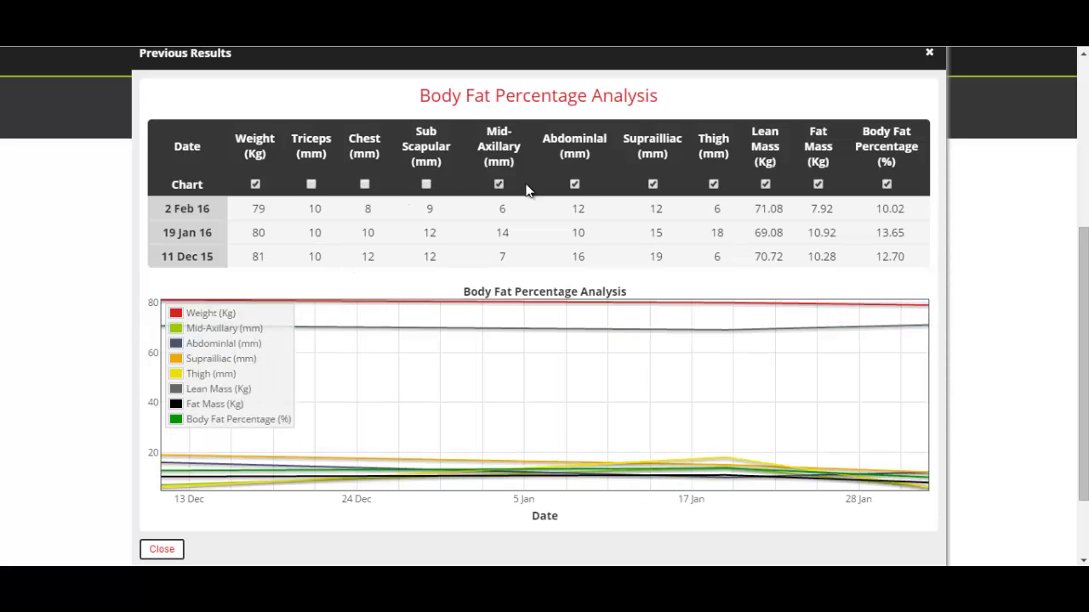
pyautogui.click(575, 185)
pyautogui.click(652, 185)
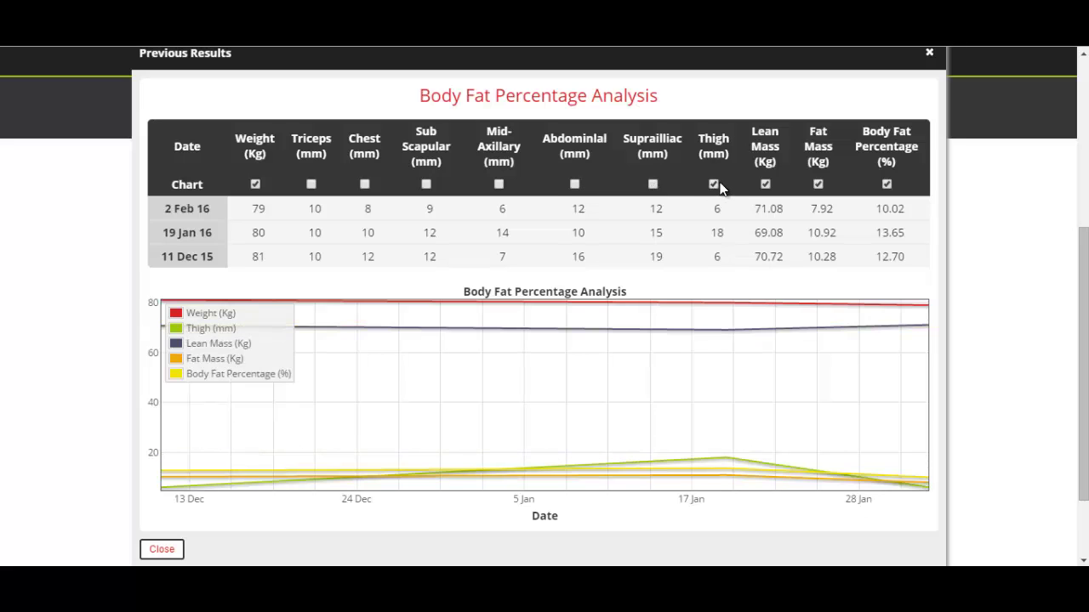
pyautogui.click(714, 184)
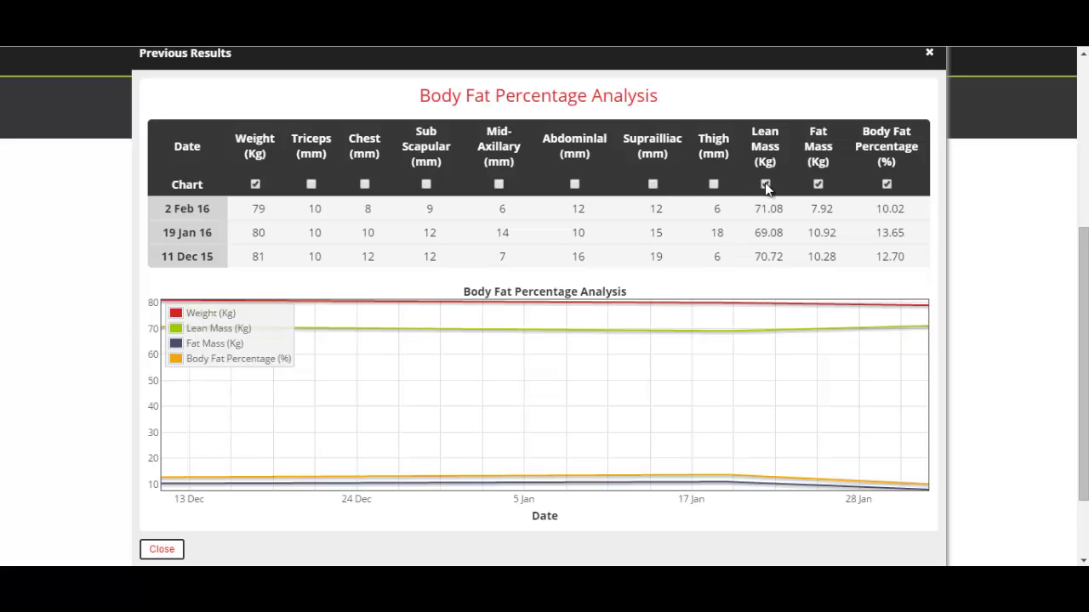
pyautogui.click(765, 185)
pyautogui.click(818, 184)
pyautogui.click(888, 186)
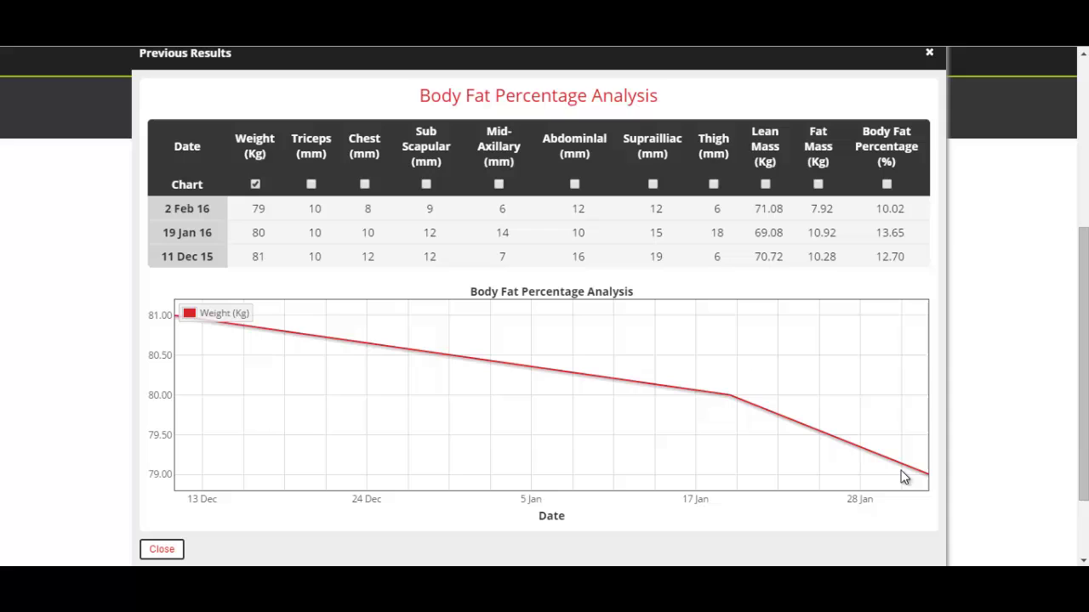
# - Chart Body Fat Percentage alongside Weight, then remove both, leaving the chart empty
pyautogui.moveTo(814, 301)
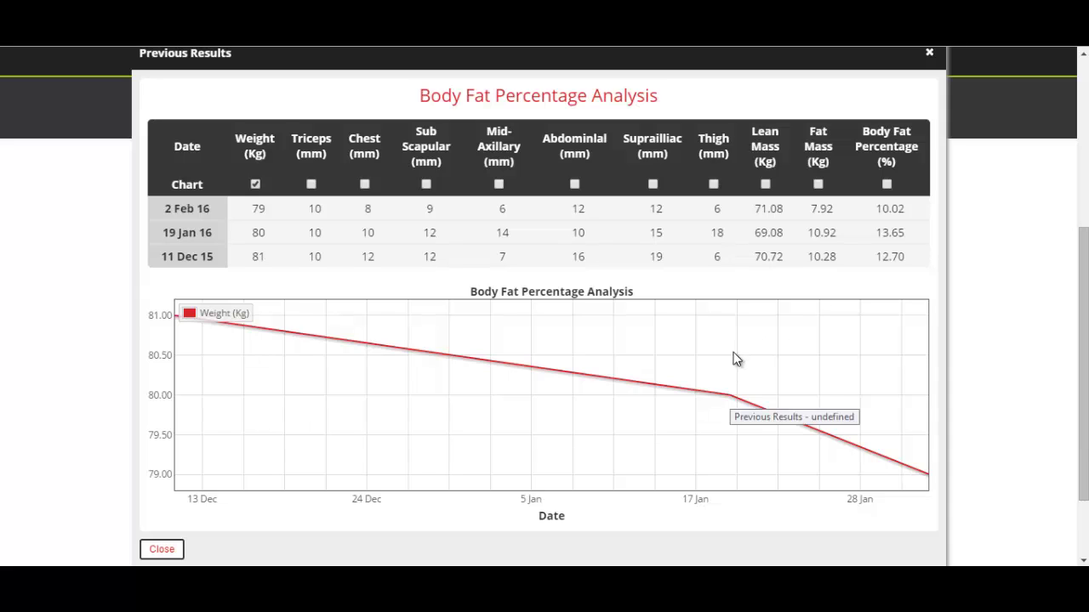
pyautogui.click(887, 185)
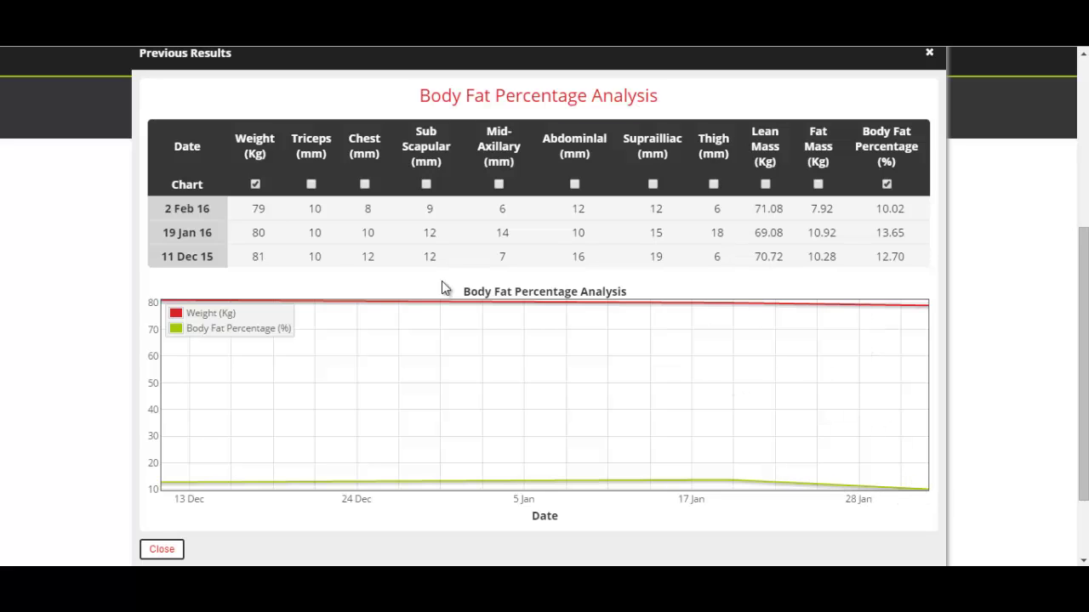
pyautogui.click(255, 185)
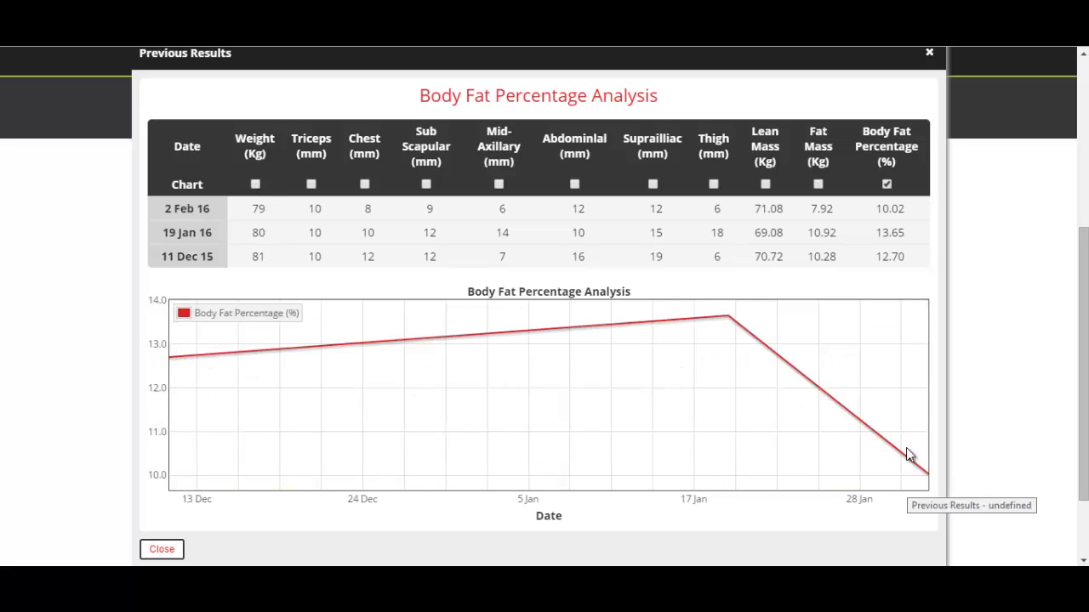
pyautogui.click(886, 184)
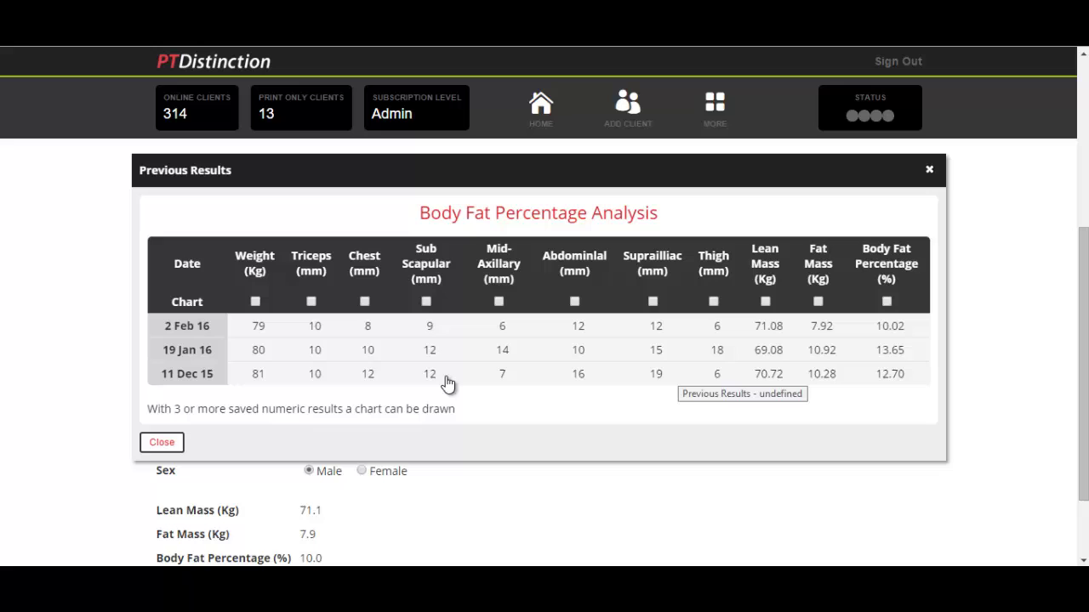
# - Chart Triceps, Chest, Sub Scapular, Mid-Axillary, Abdominal, Suprailiac and Thigh together
pyautogui.click(311, 302)
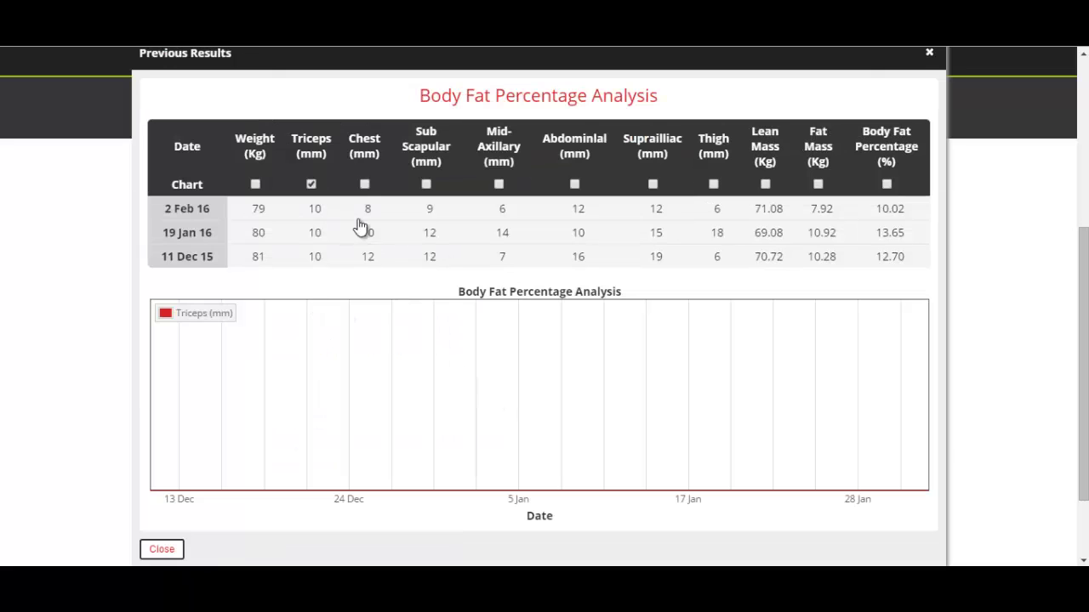
pyautogui.click(364, 185)
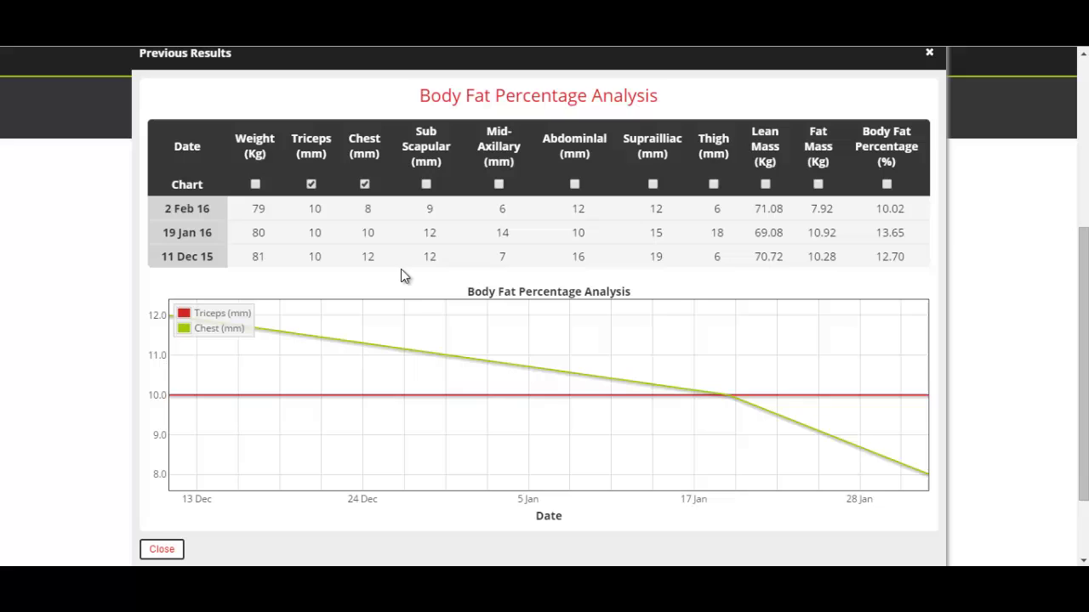
pyautogui.click(426, 185)
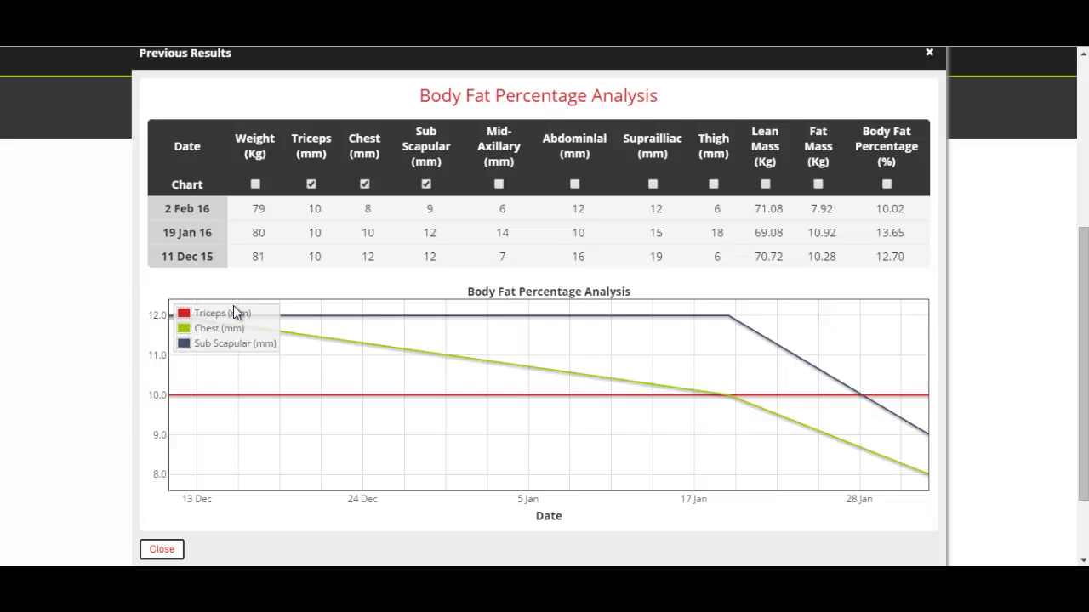
pyautogui.click(498, 184)
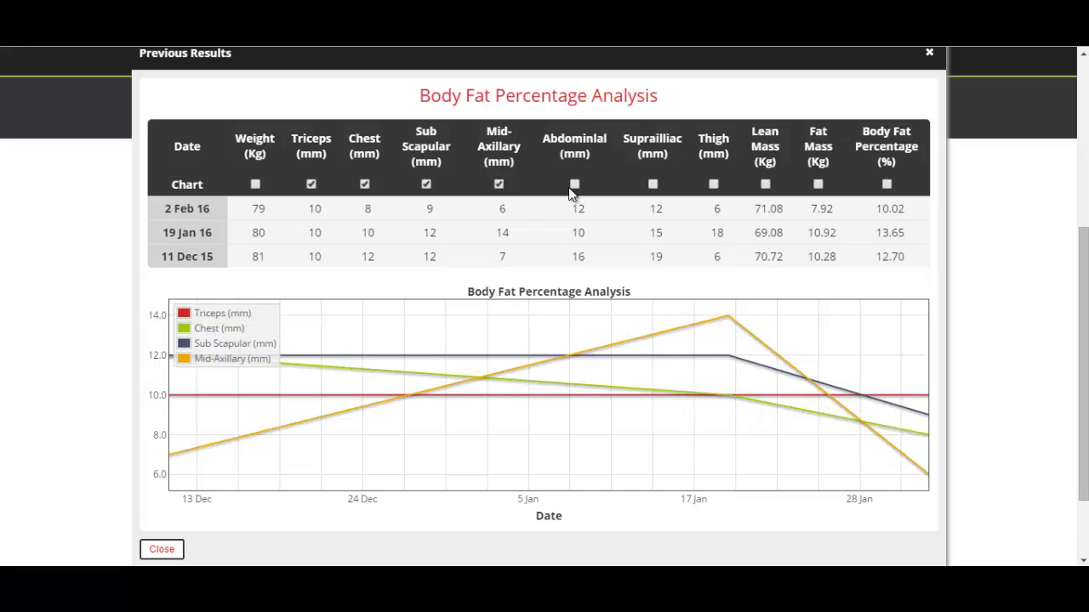
pyautogui.click(574, 186)
pyautogui.click(652, 185)
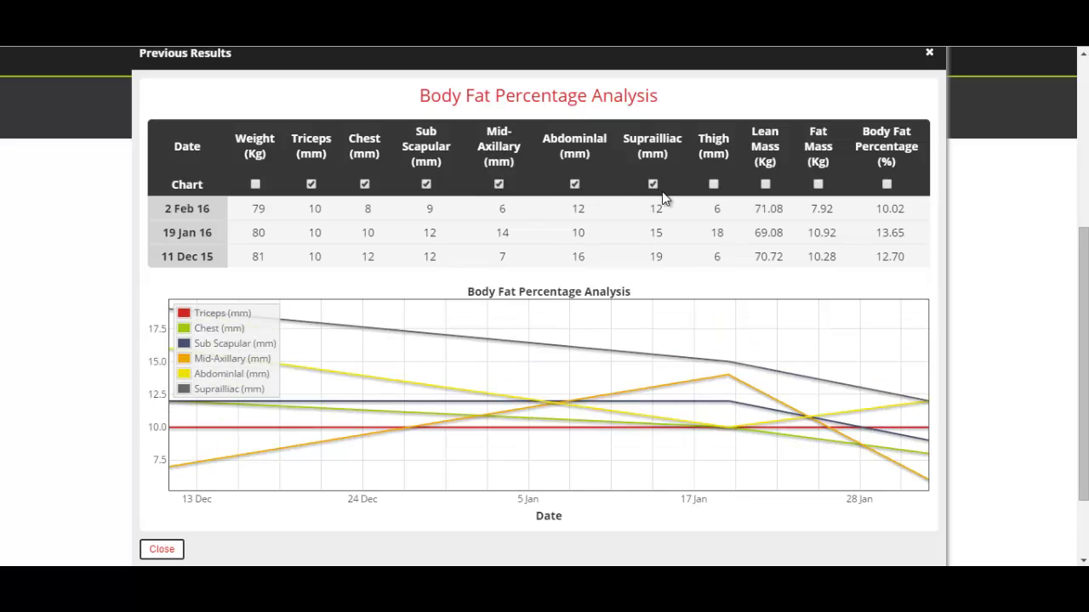
pyautogui.click(713, 185)
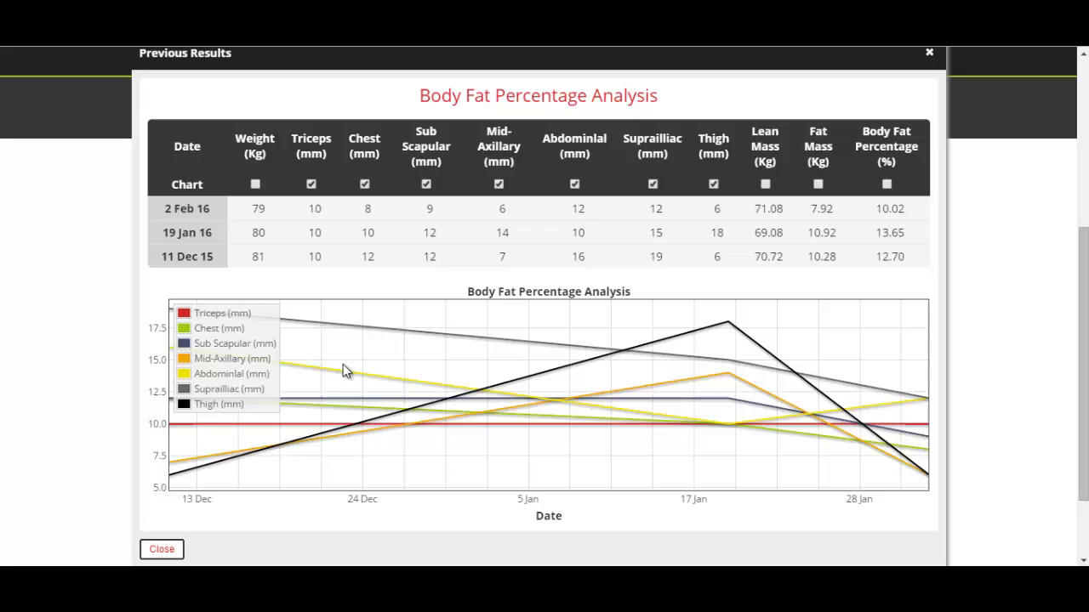
pyautogui.click(162, 551)
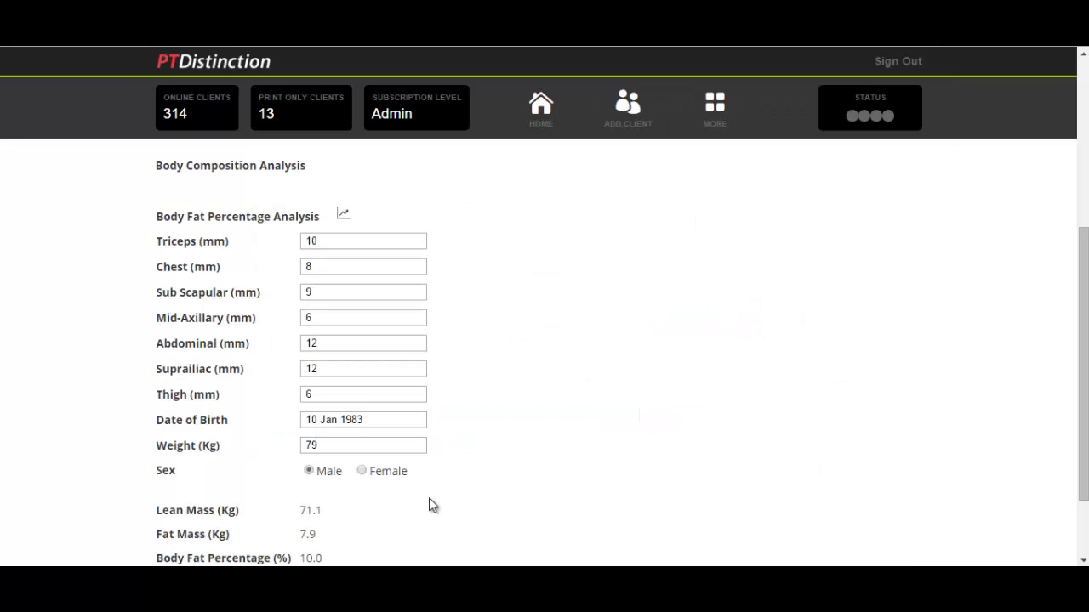
pyautogui.scroll(4, 525, 448)
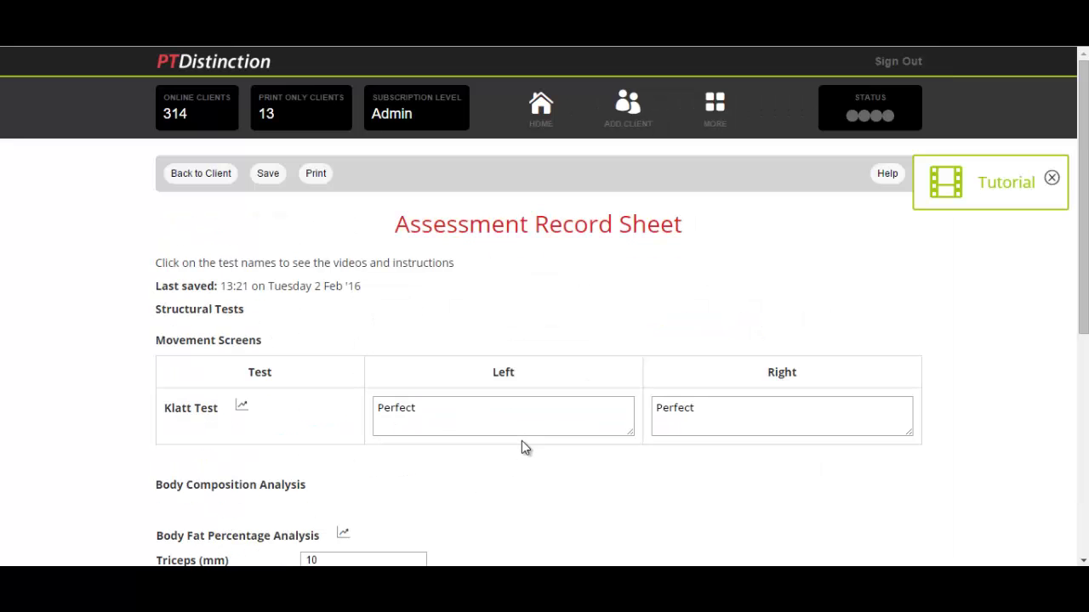